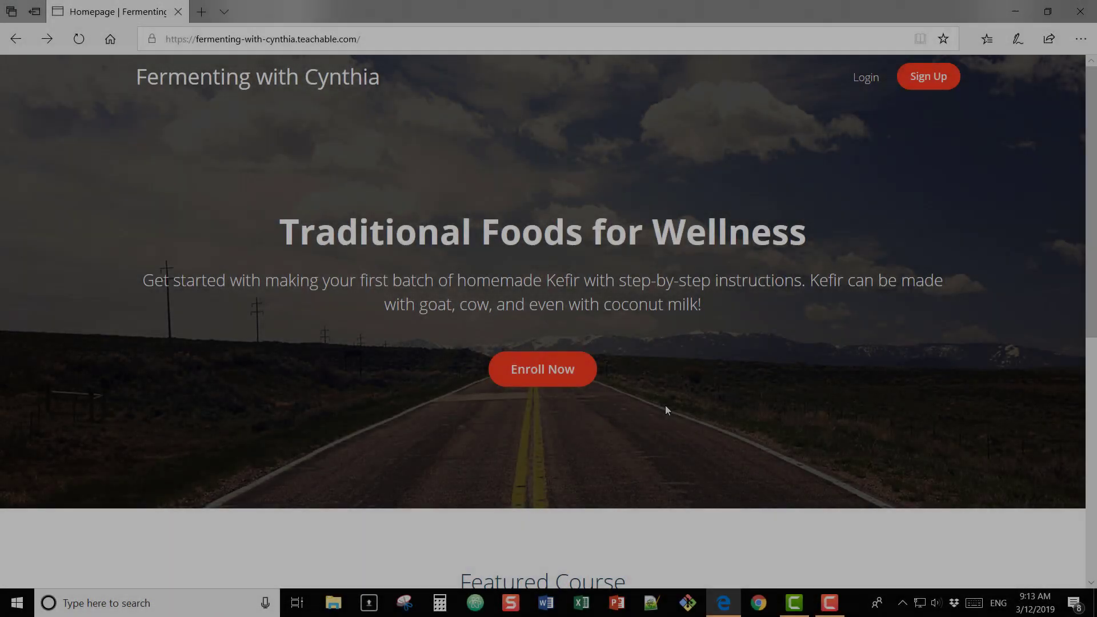
Step: Review the school homepage and the Making Homemade Kefir for Beginners sales page as a logged-out visitor
scroll(665, 409, "down", 5)
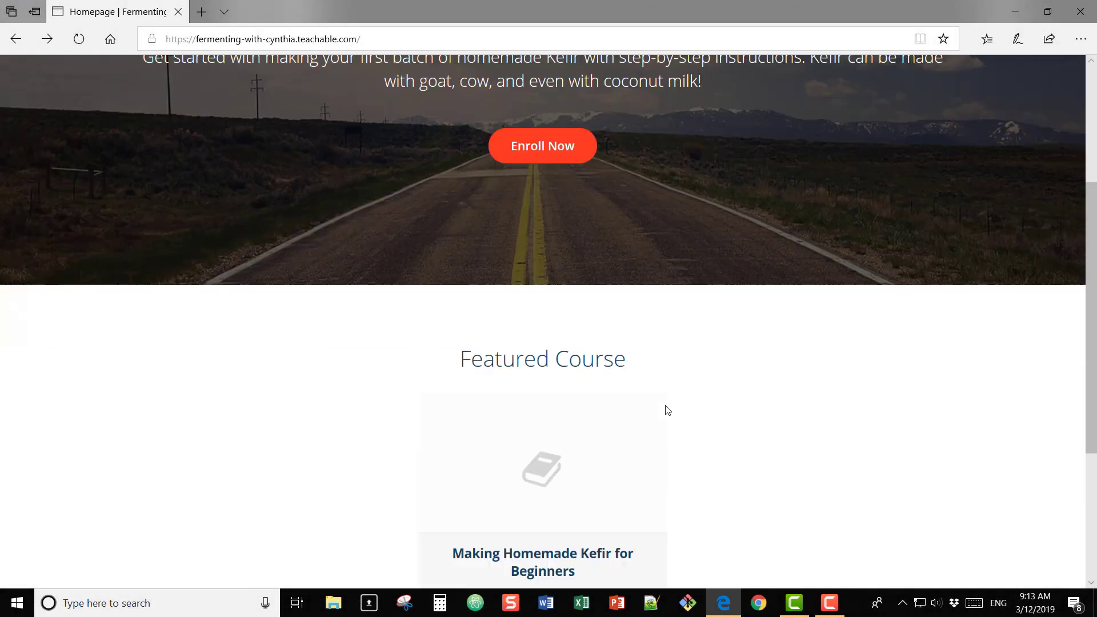
scroll(665, 409, "down", 3)
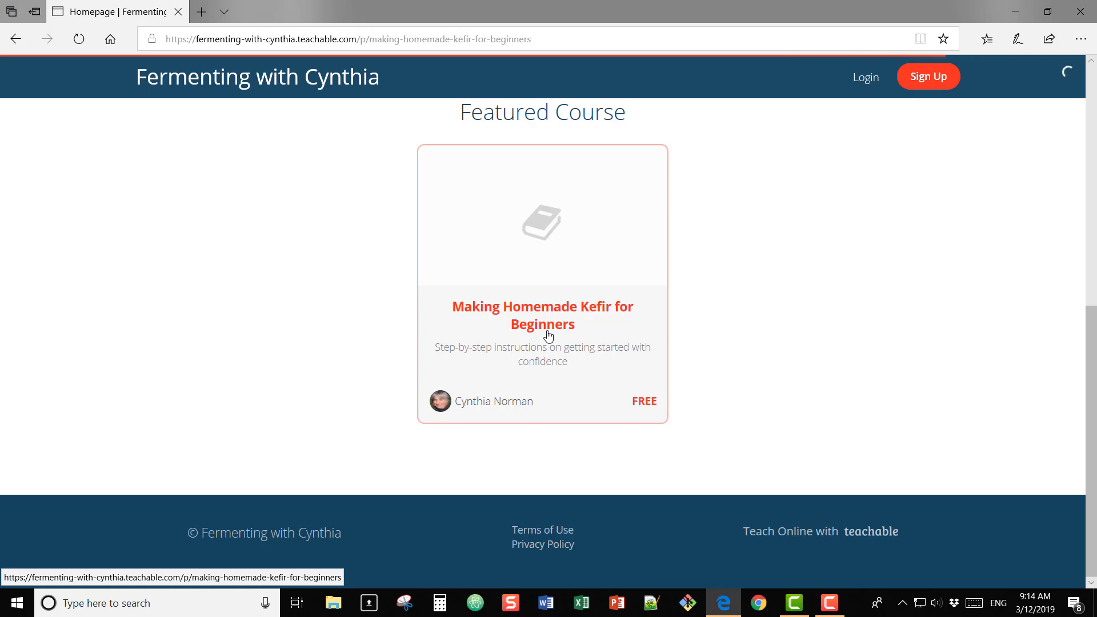
left_click(73, 39)
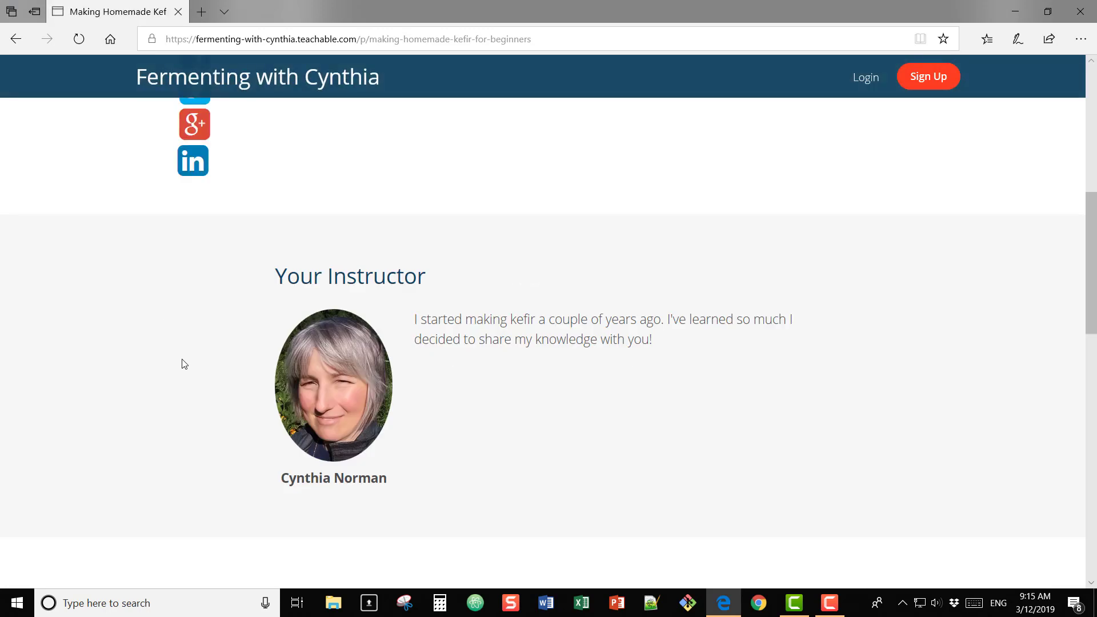
scroll(184, 364, "down", 6)
scroll(184, 363, "up", 10)
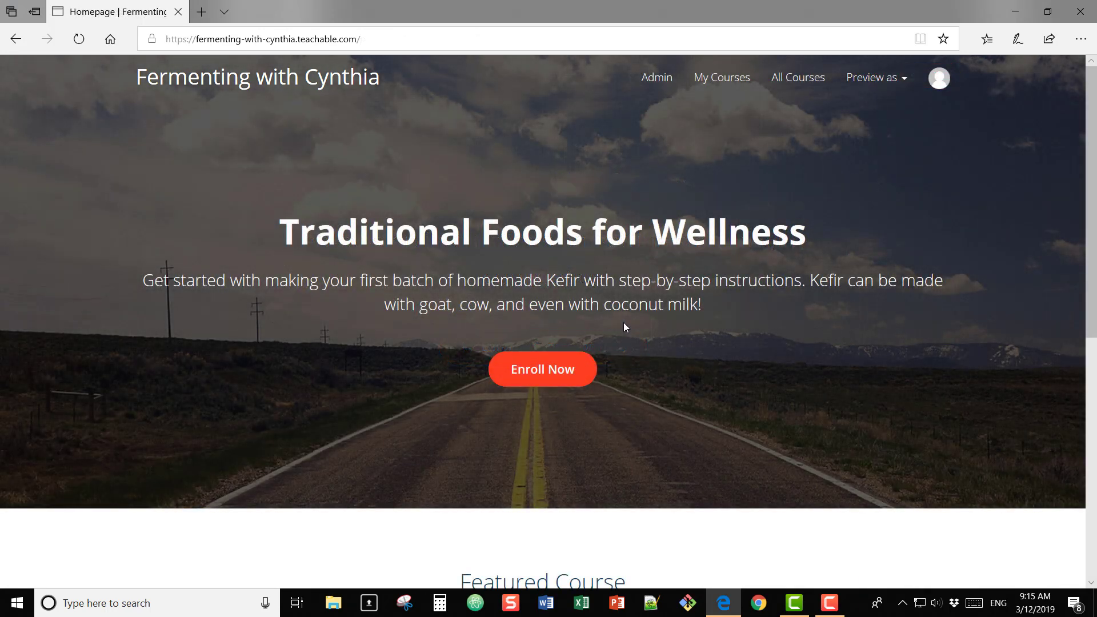
Step: Upload fermenting-homepage.jpg from the computer as the homepage background in the school's site theme settings
left_click(656, 80)
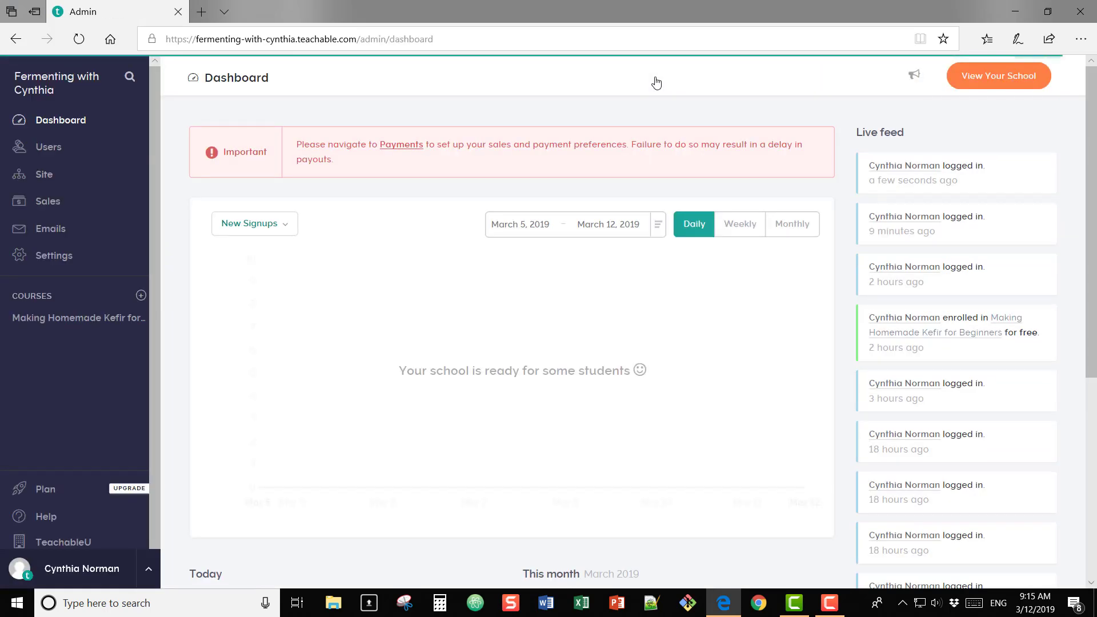
left_click(21, 181)
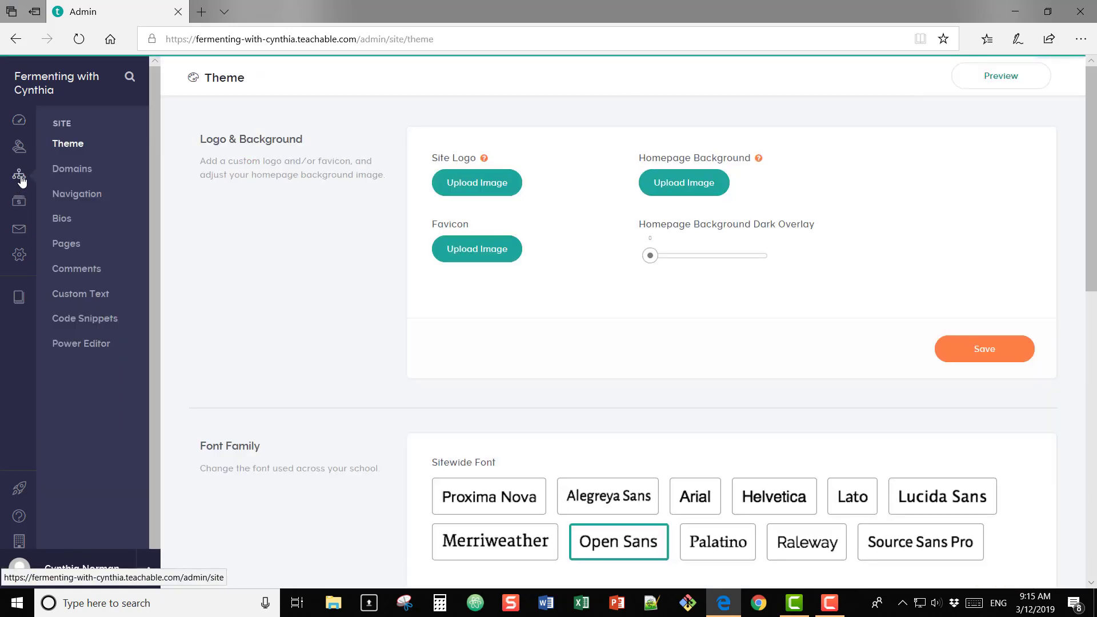
left_click(715, 183)
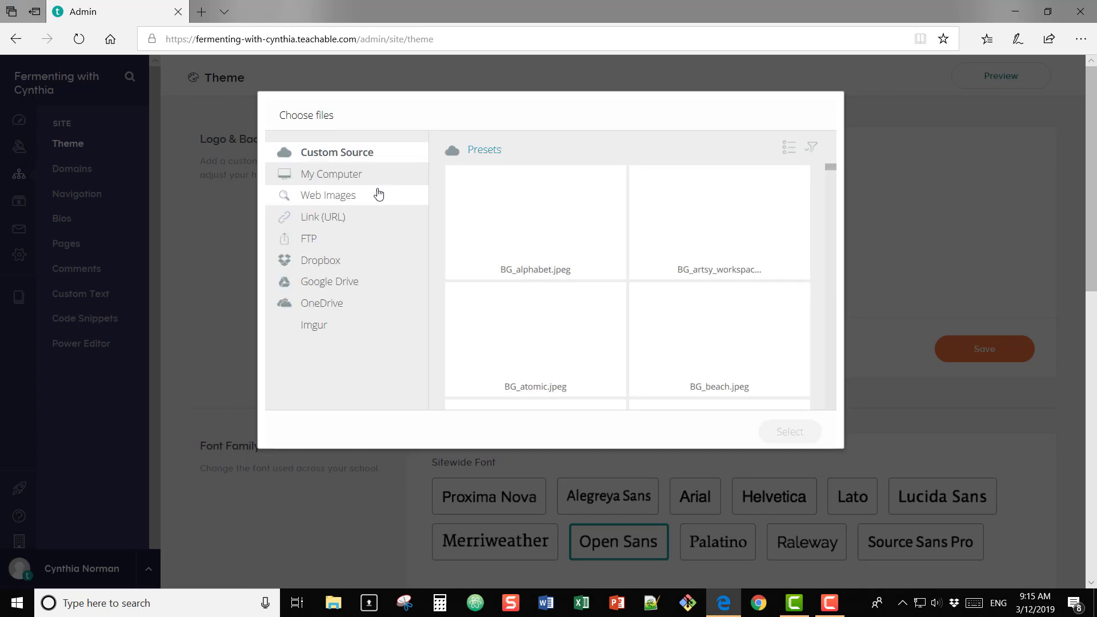
left_click(353, 177)
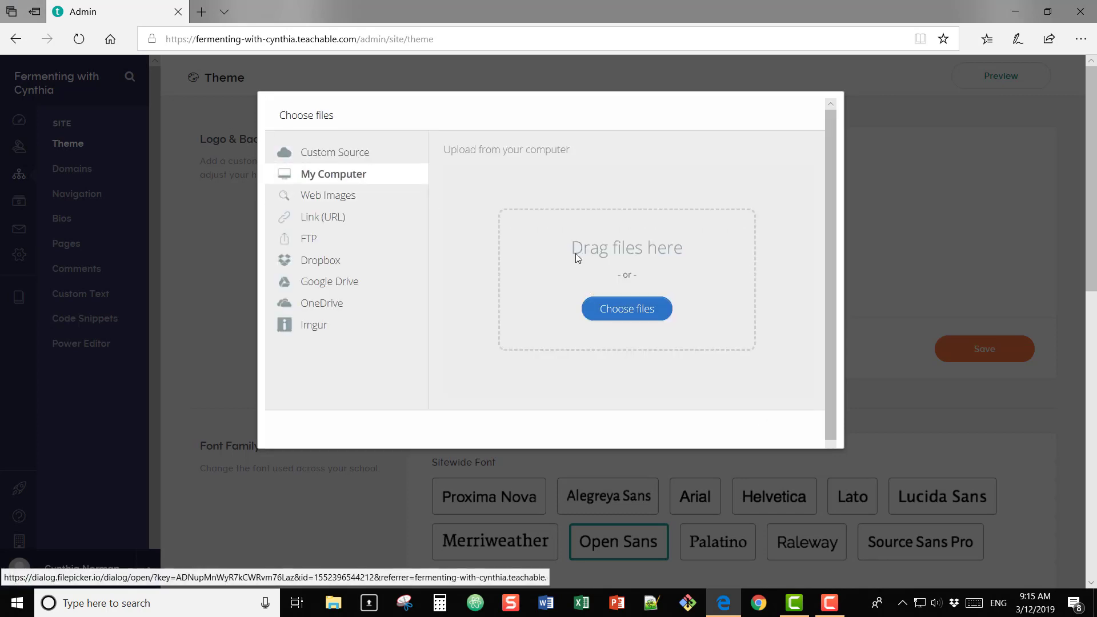
left_click(644, 319)
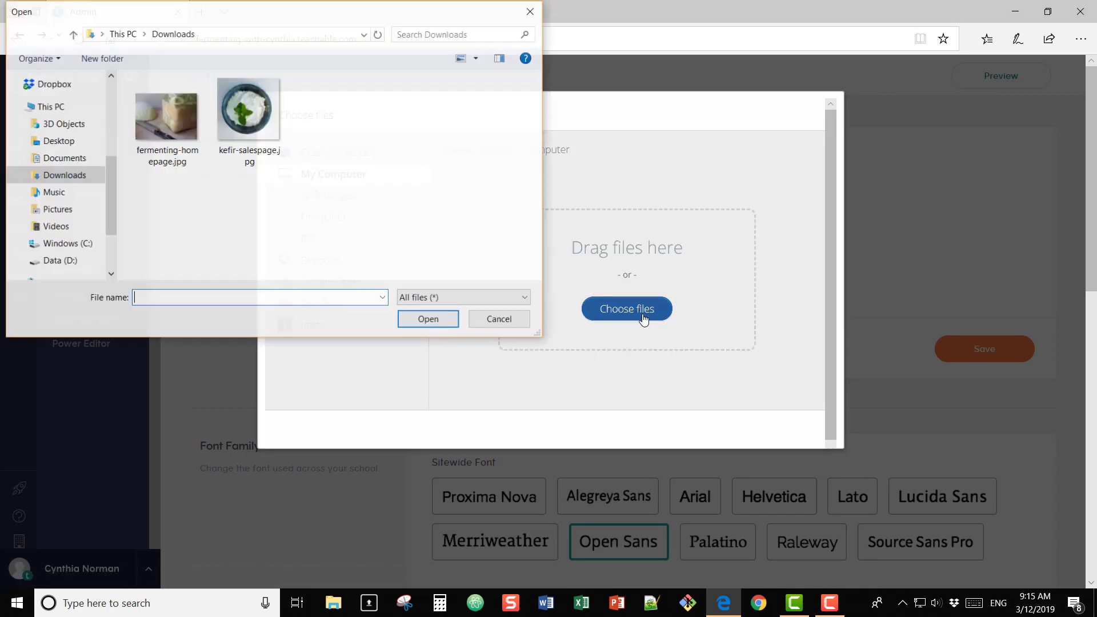
left_click(177, 126)
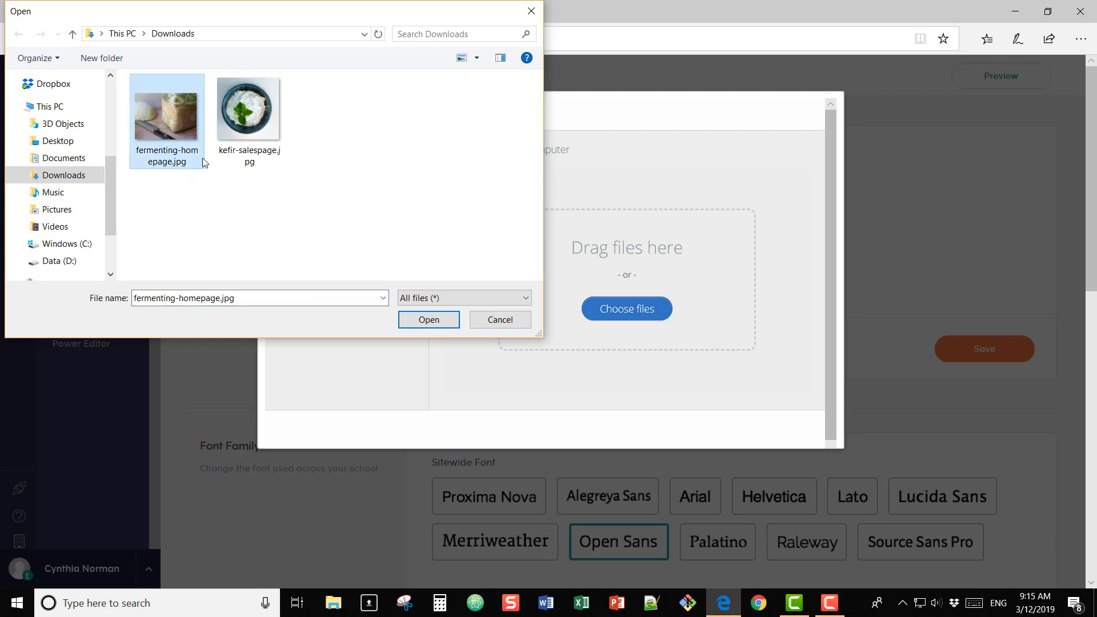
left_click(429, 320)
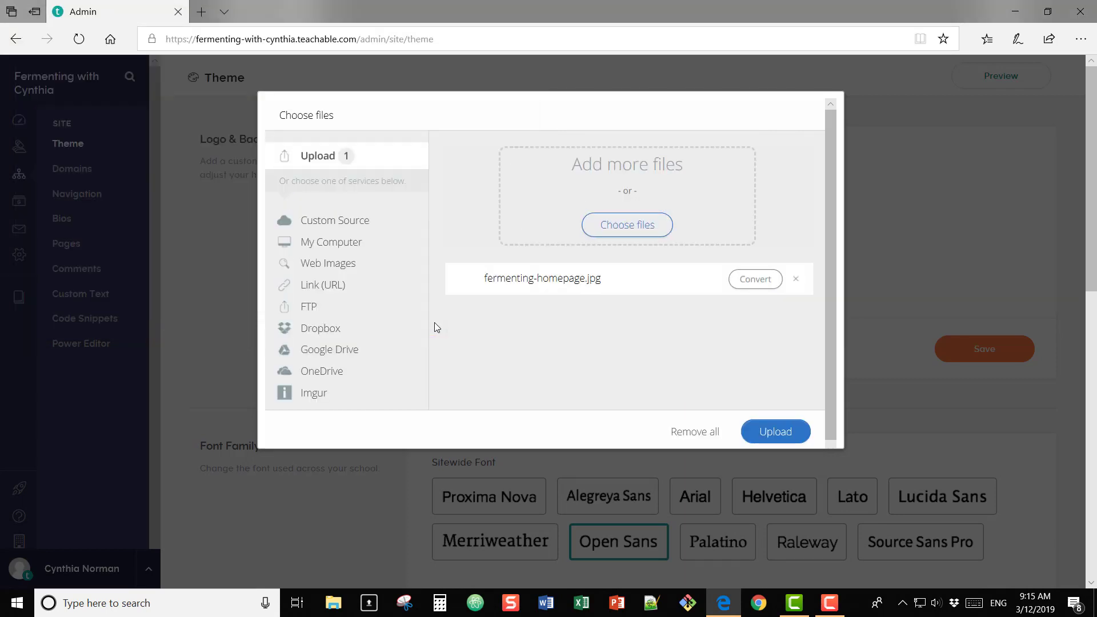
left_click(769, 440)
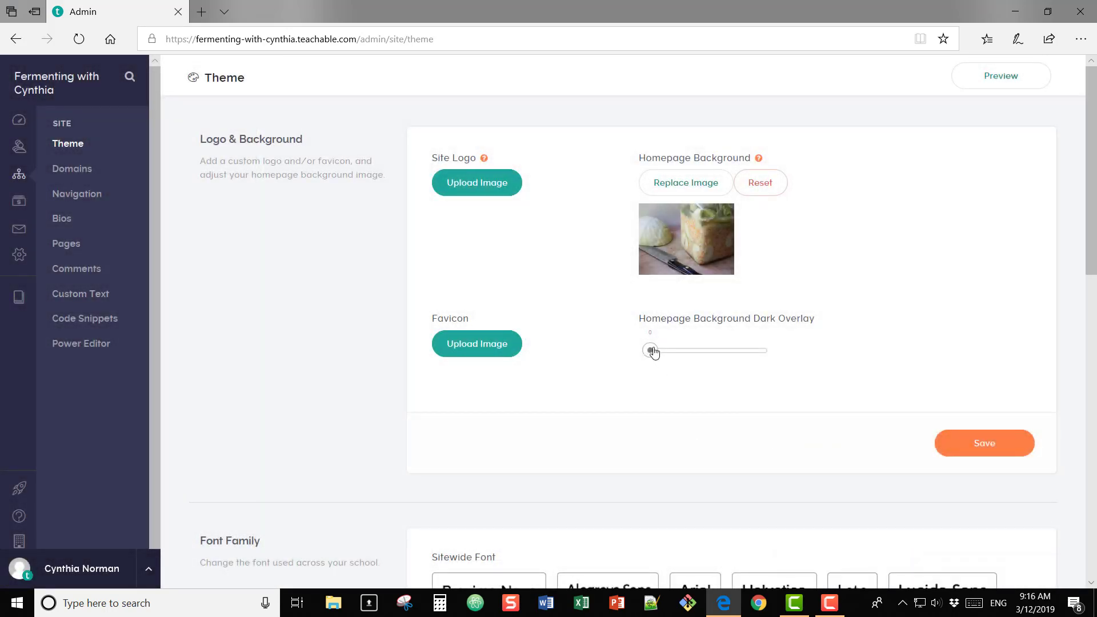
Step: Set the homepage background dark overlay to about 0.76, save the theme, and preview the homepage
left_click_drag(652, 352, 734, 360)
left_click(987, 449)
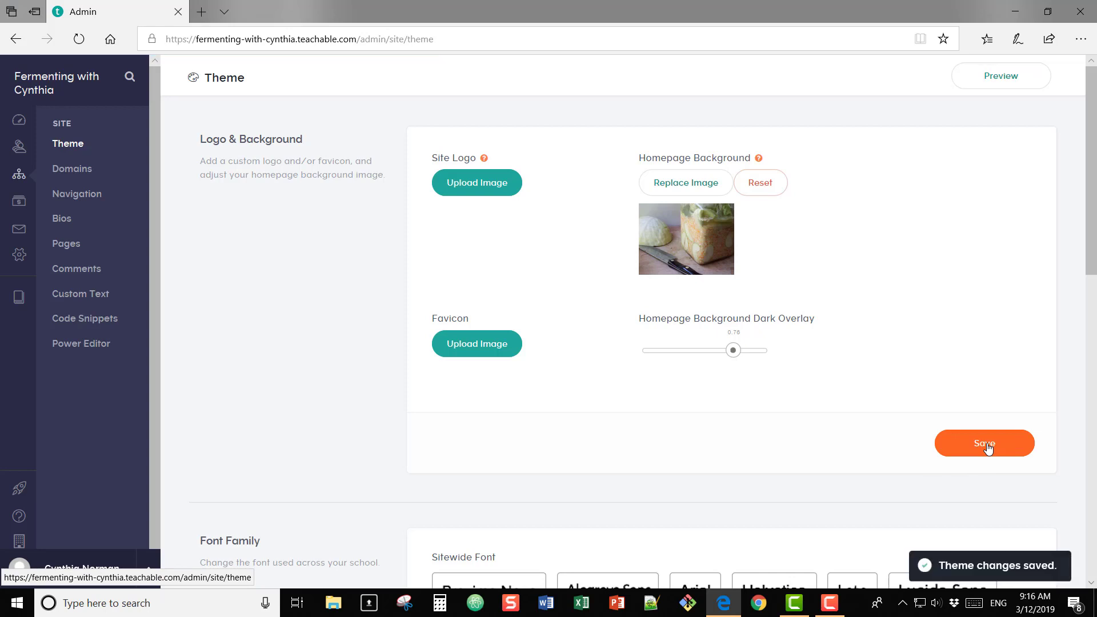
left_click(1021, 88)
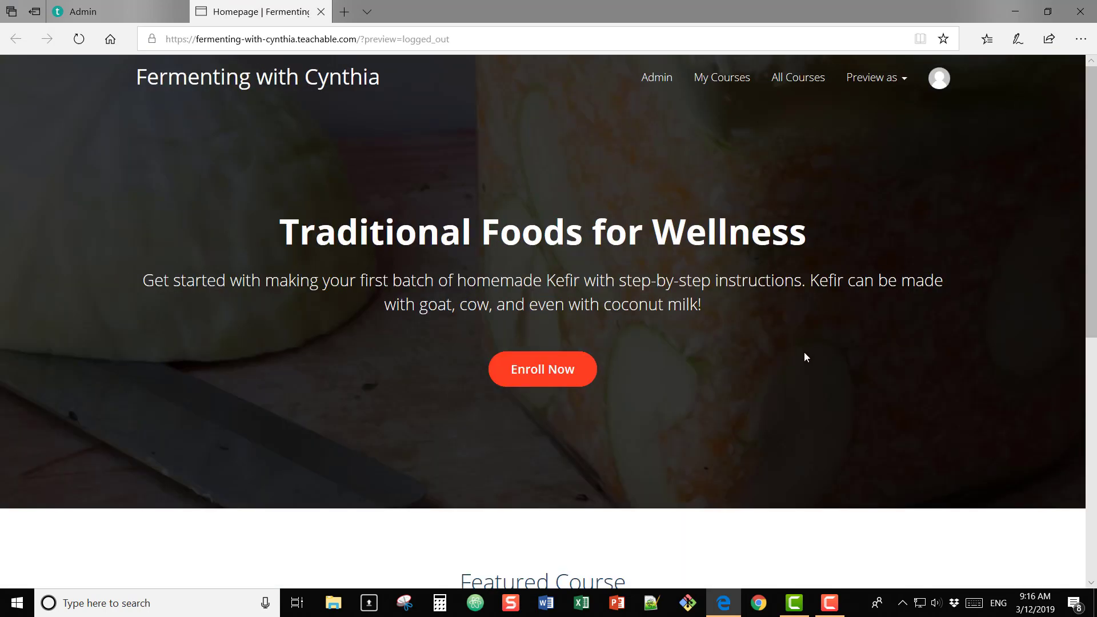
left_click(320, 13)
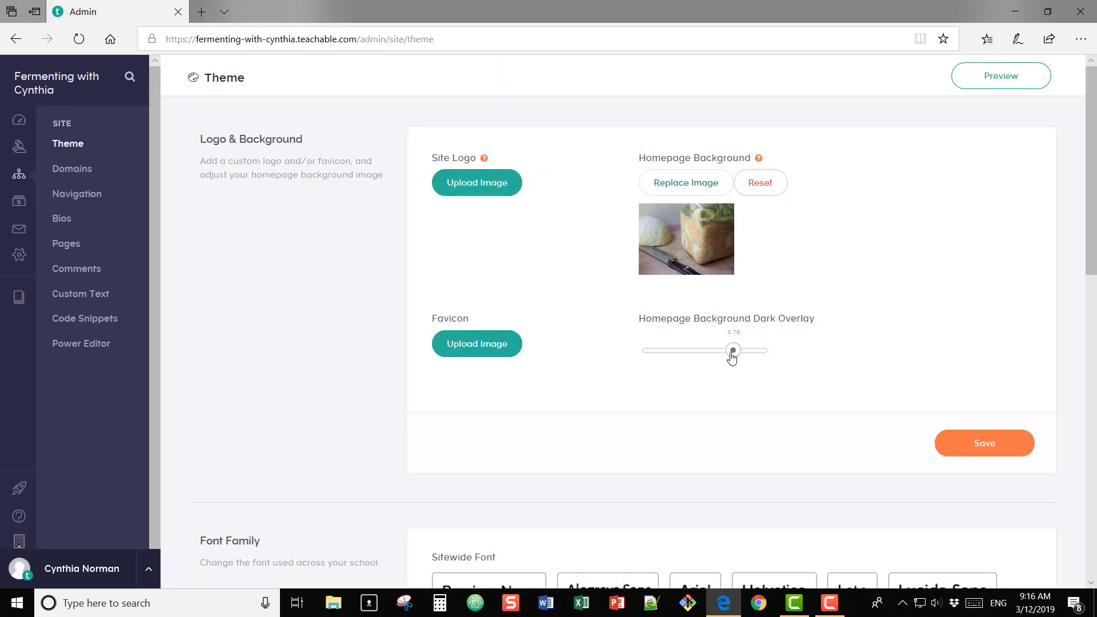
Step: Set the homepage background dark overlay to 0.64, save the theme, and check the homepage preview
left_click_drag(729, 358, 722, 362)
left_click(979, 452)
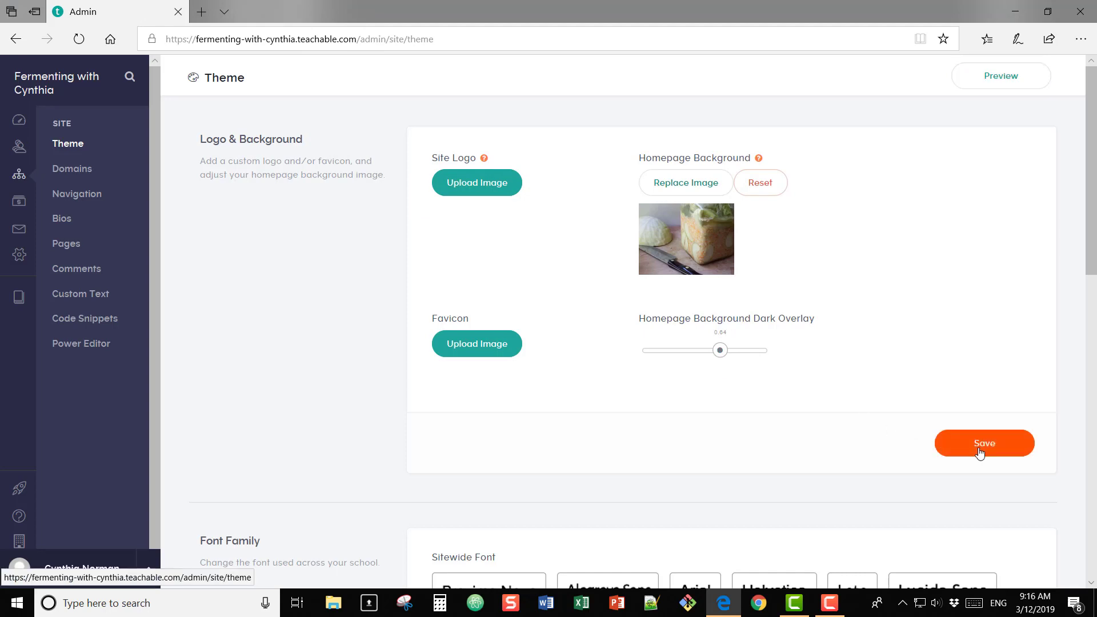
left_click(1000, 83)
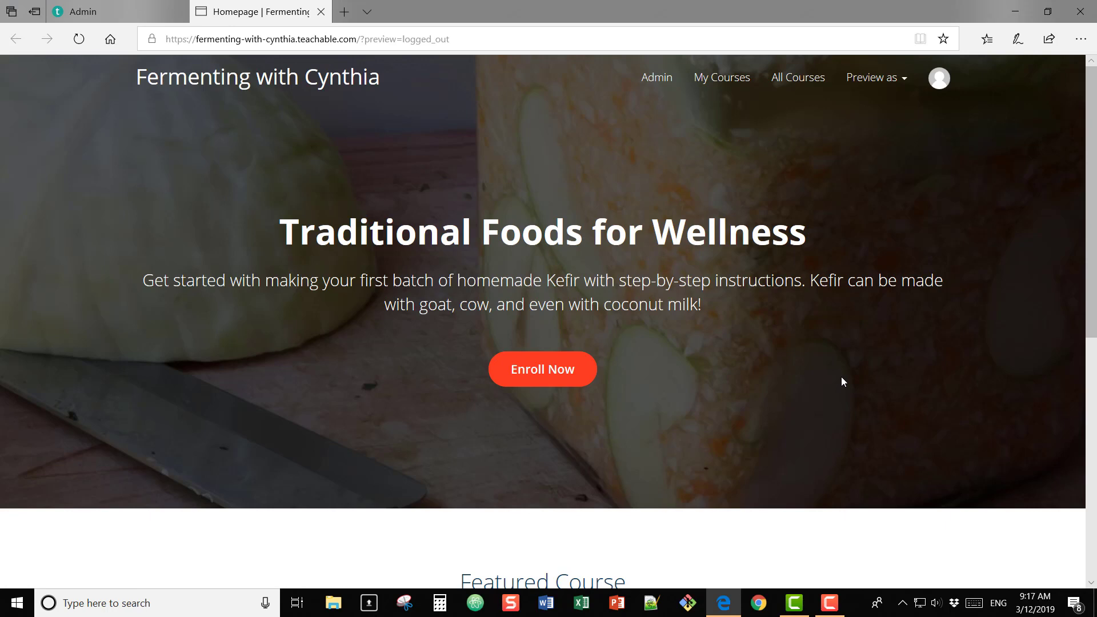
scroll(841, 376, "down", 5)
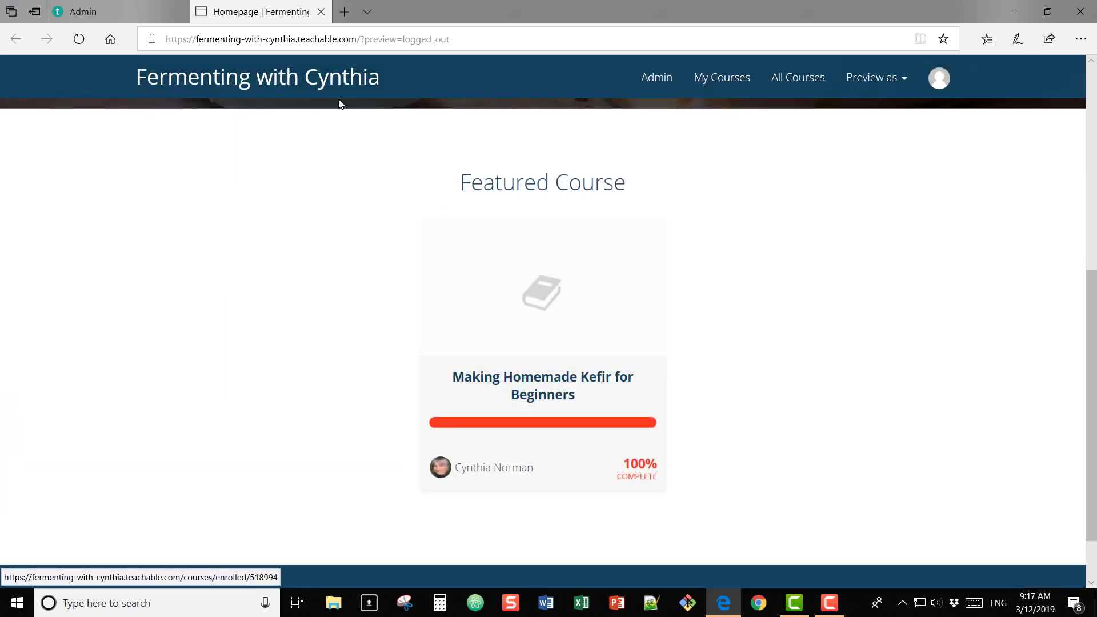
left_click(321, 11)
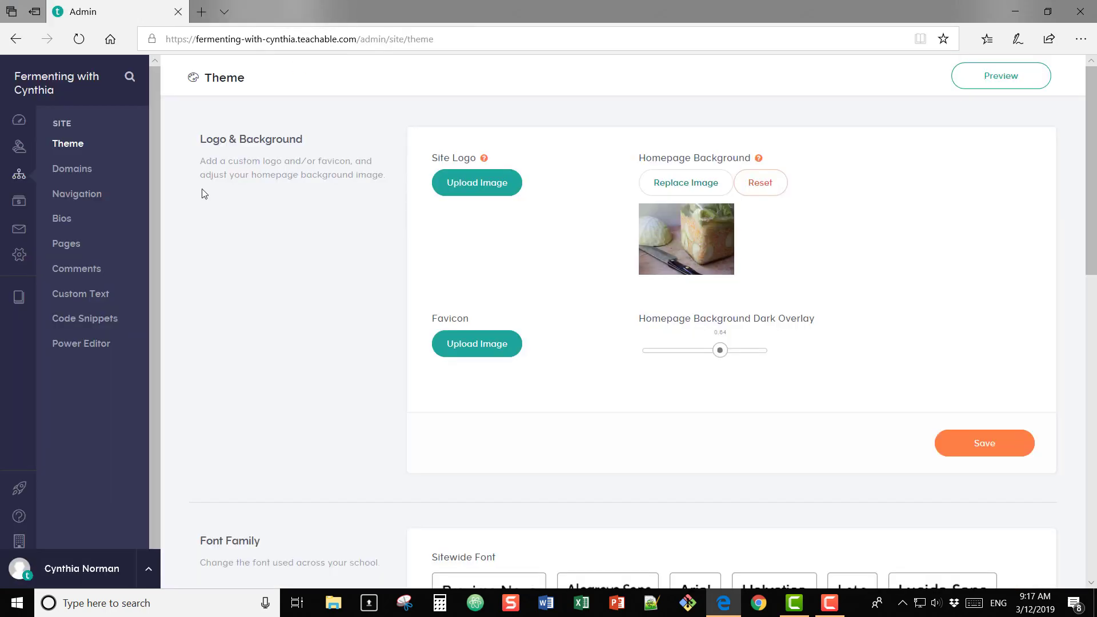
Step: Open the sales page of the Making Homemade Kefir for Beginners course for editing
left_click(17, 303)
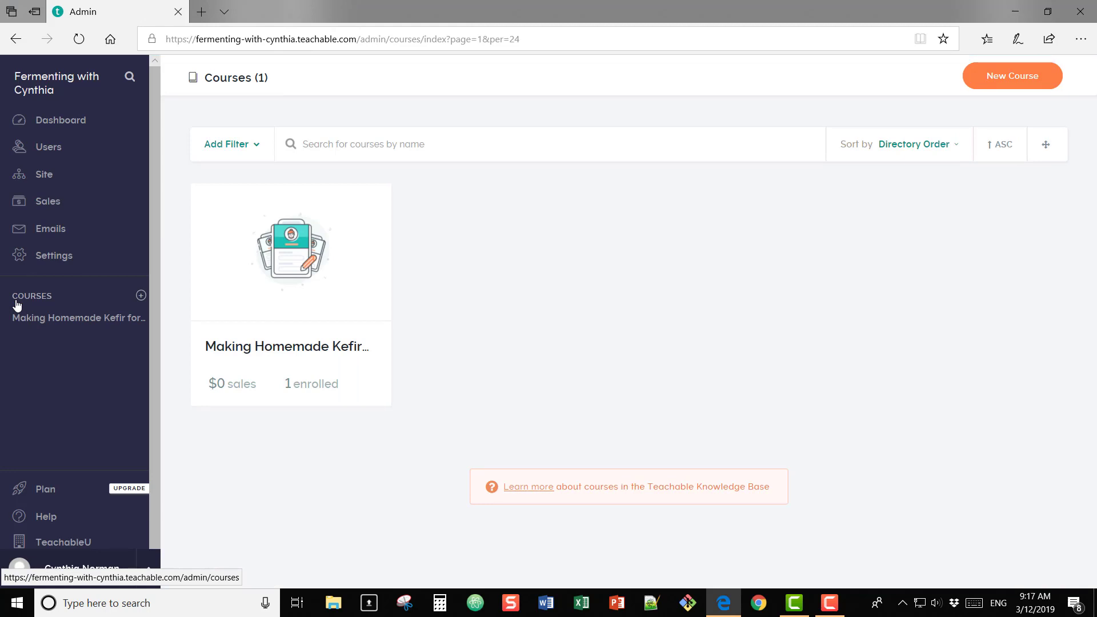
left_click(288, 293)
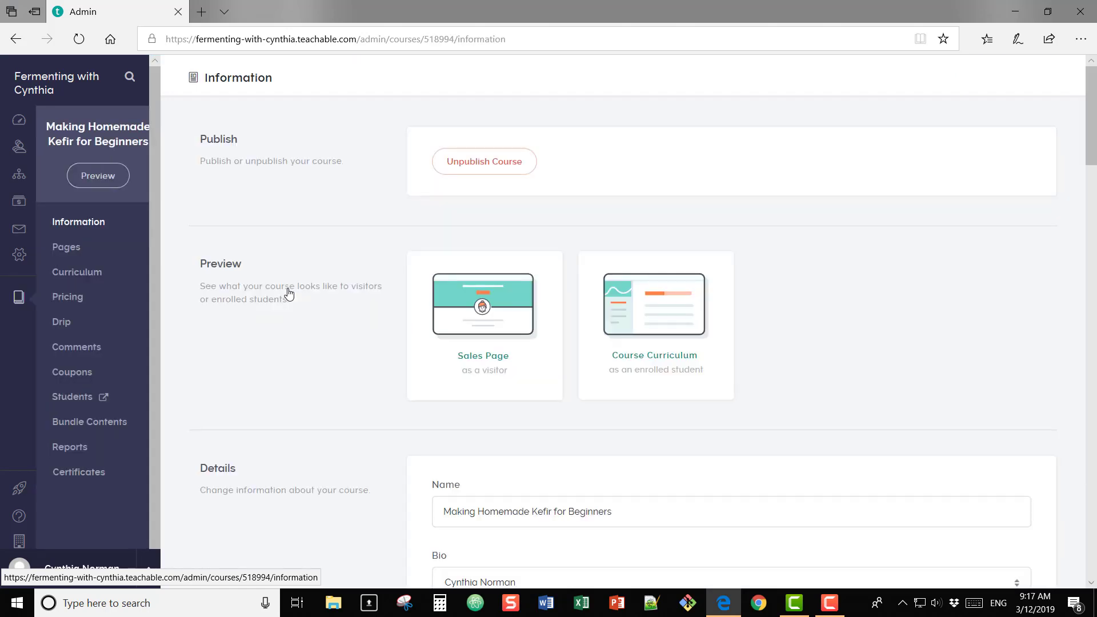
scroll(289, 293, "down", 3)
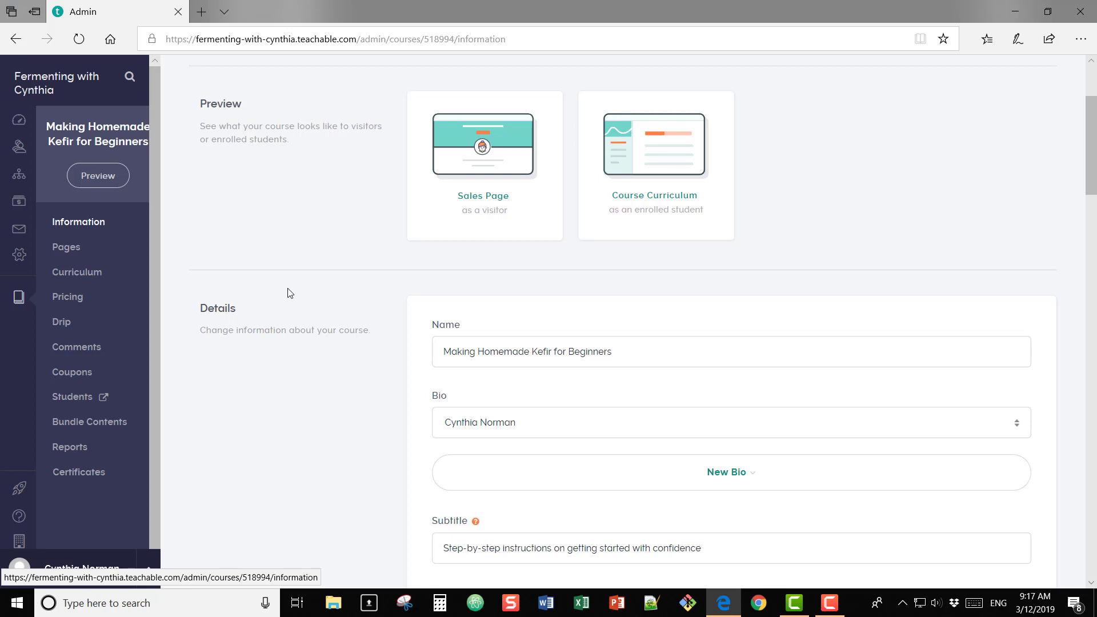
left_click(73, 256)
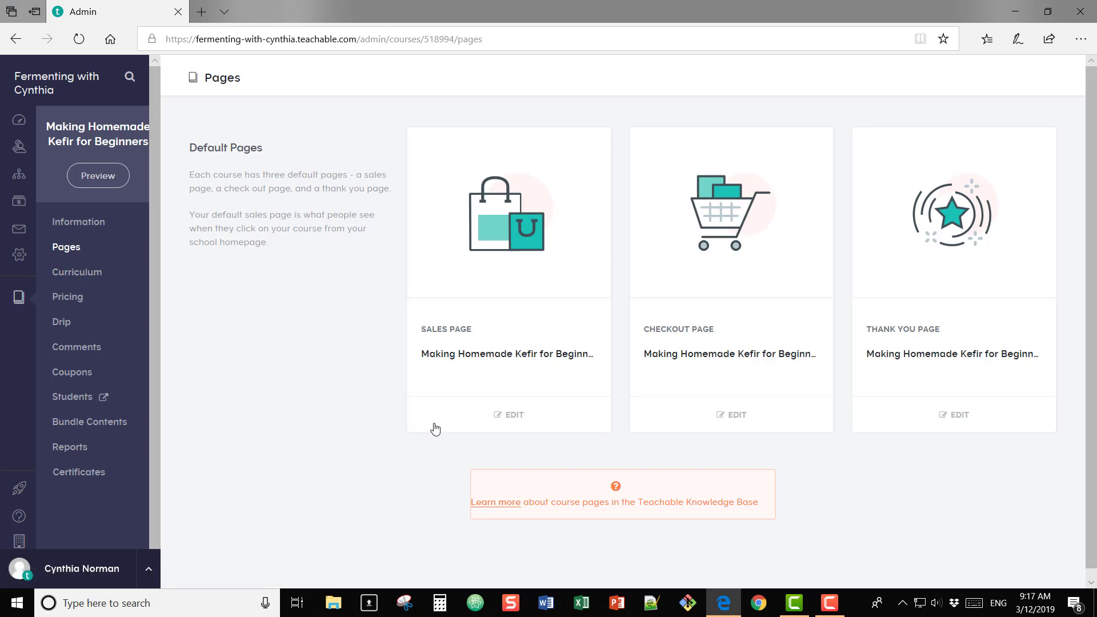
left_click(512, 415)
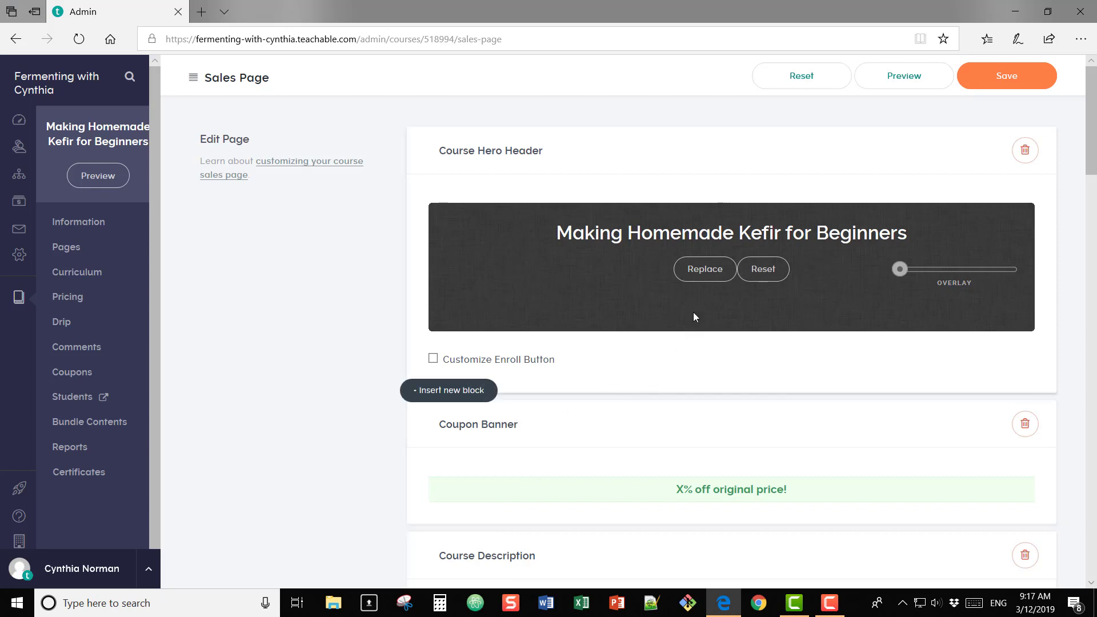
Step: Replace the Course Hero Header background with kefir-salespage.jpg from the computer's Downloads folder
left_click(706, 271)
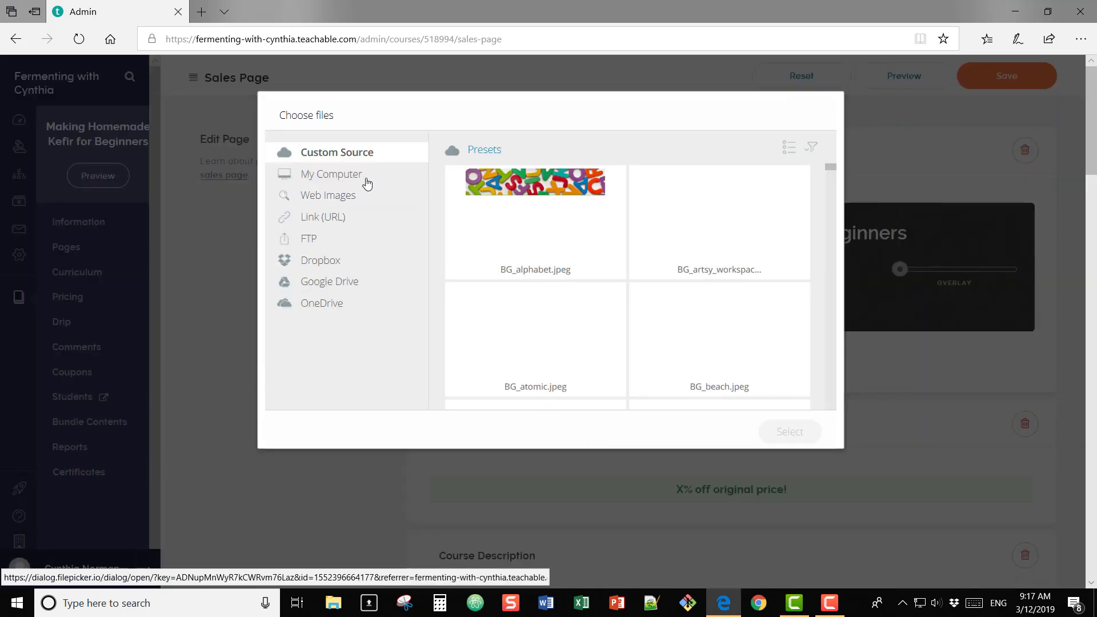
left_click(366, 182)
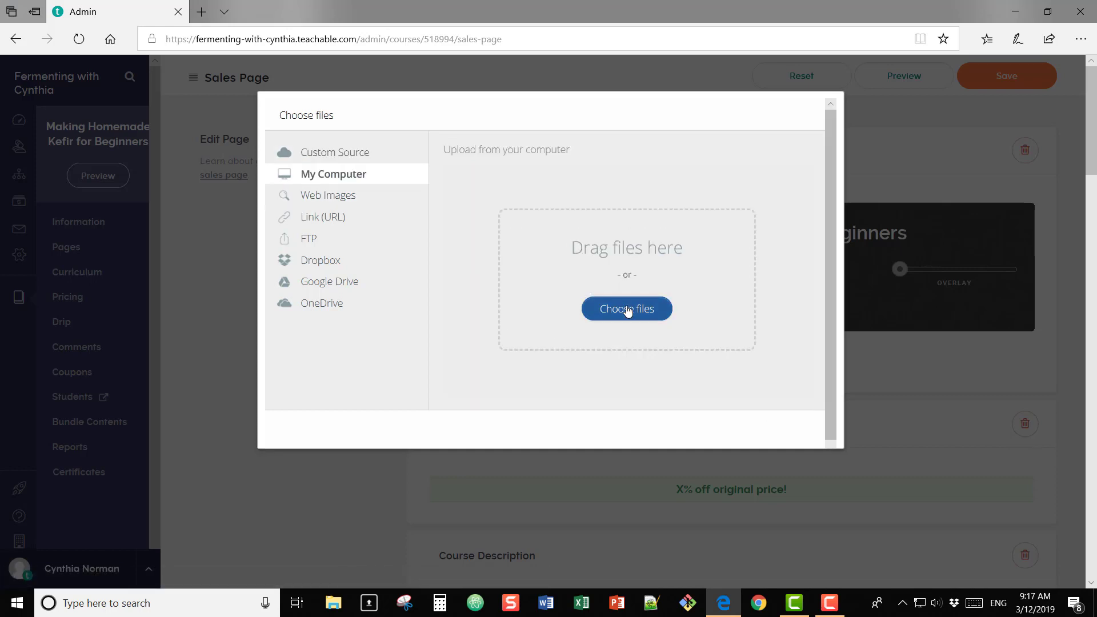
left_click(626, 309)
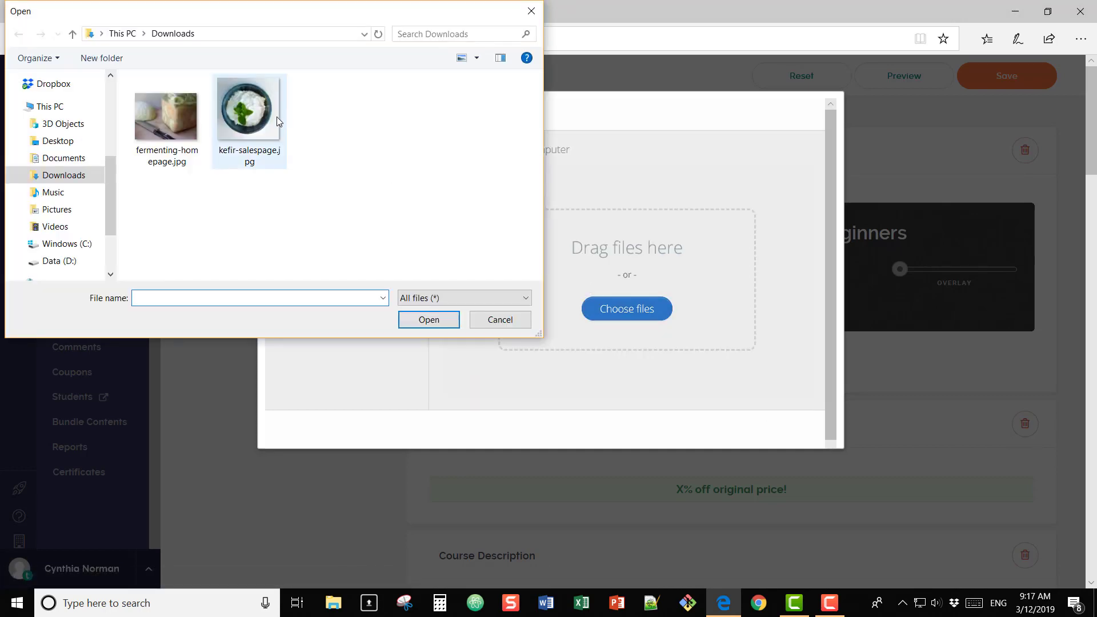
left_click(276, 118)
left_click(406, 321)
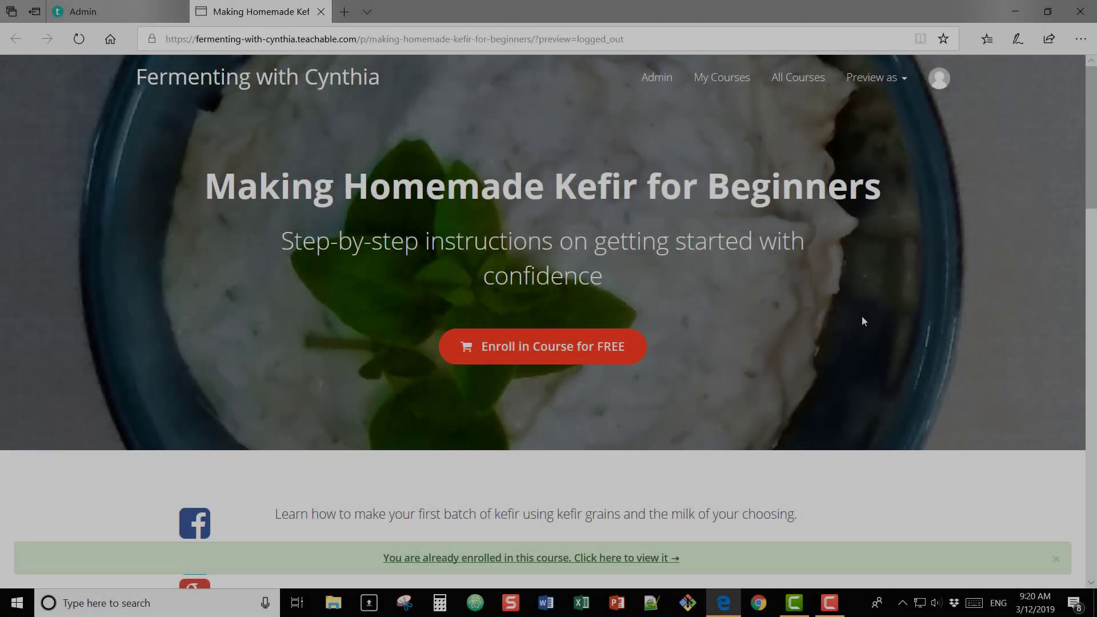
Step: Review the sales page preview from the hero image through instructor, curriculum, FAQ and enrollment sections, and close it
scroll(861, 317, "down", 4)
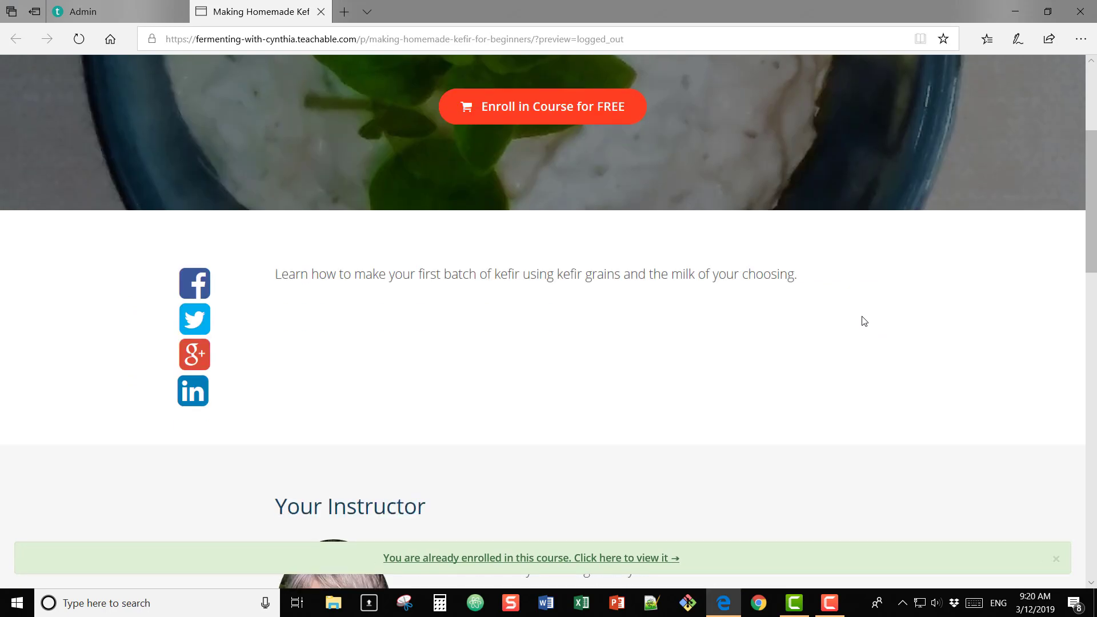
scroll(864, 320, "down", 1)
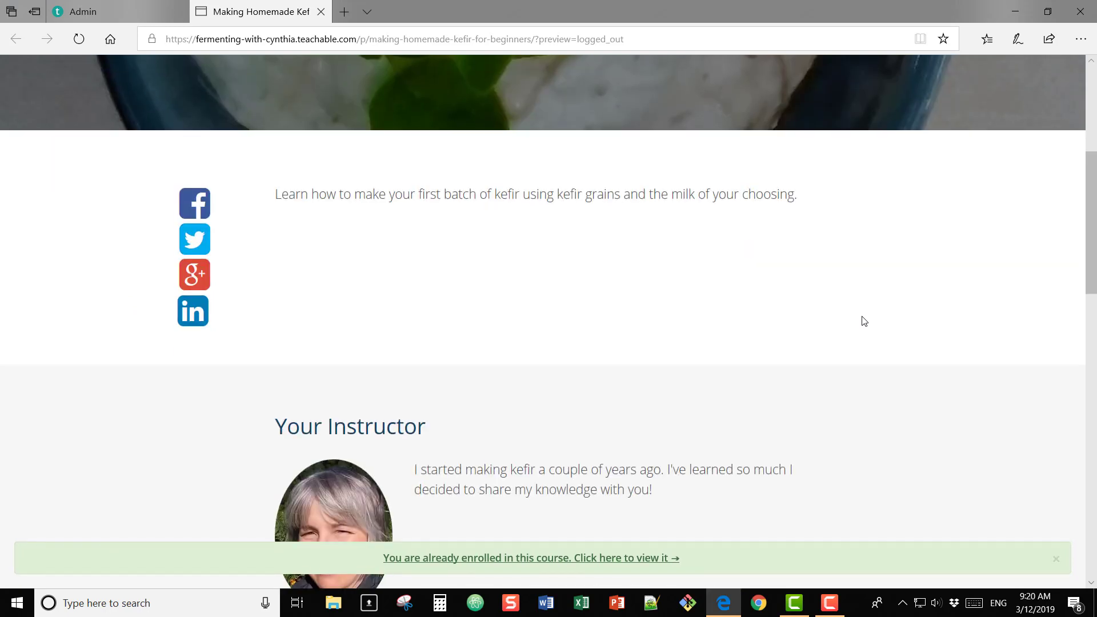
scroll(864, 320, "down", 3)
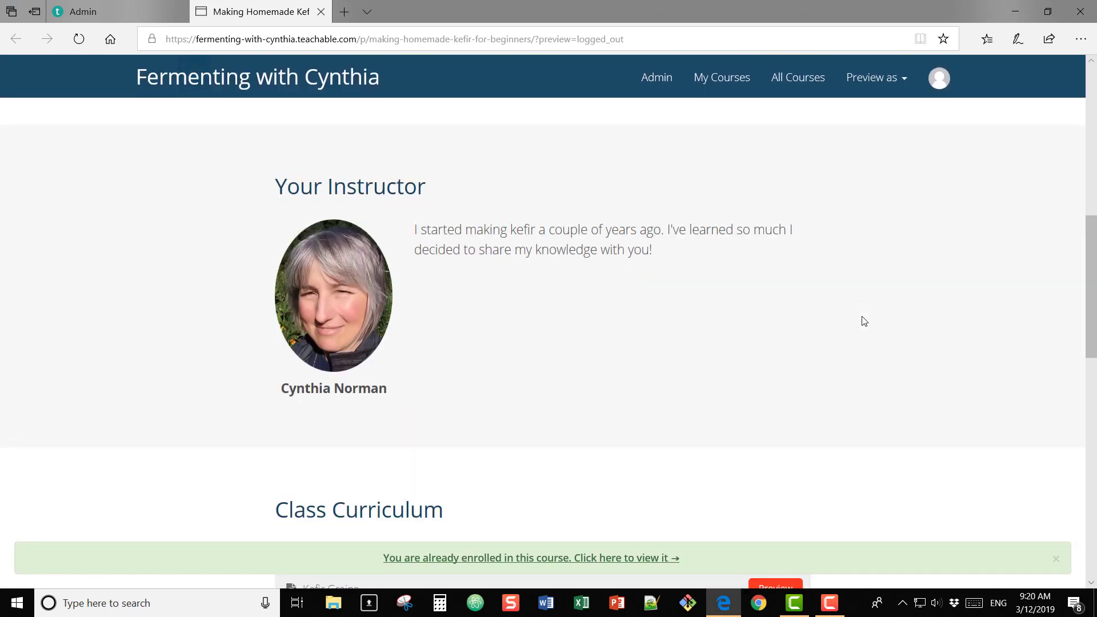
scroll(863, 320, "down", 2)
scroll(863, 320, "down", 2)
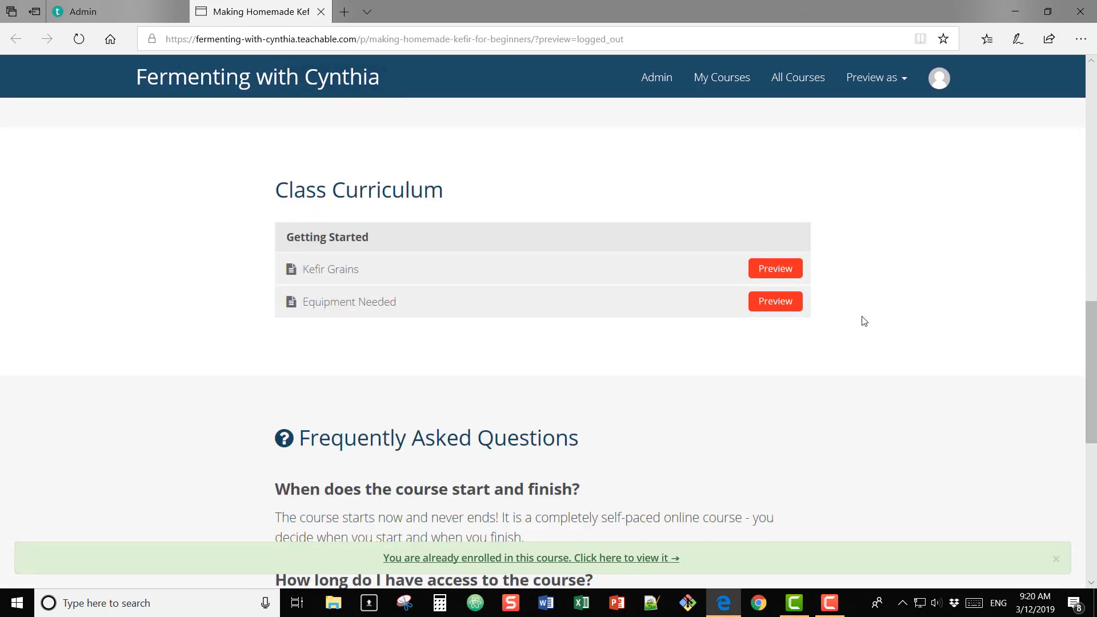
scroll(863, 320, "down", 3)
scroll(864, 320, "down", 3)
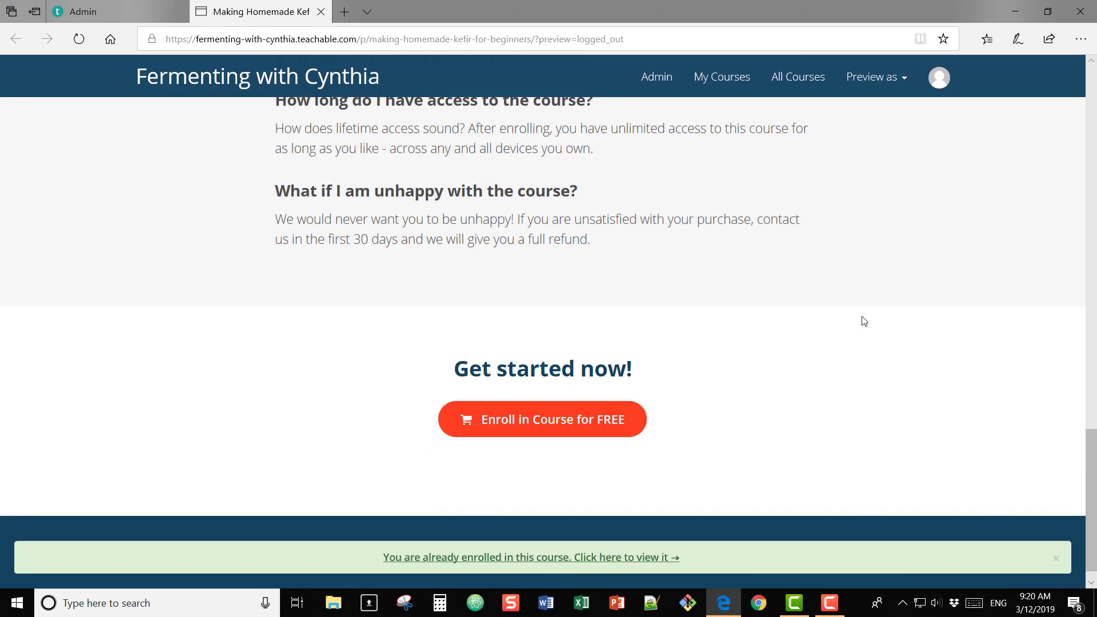
scroll(863, 320, "down", 1)
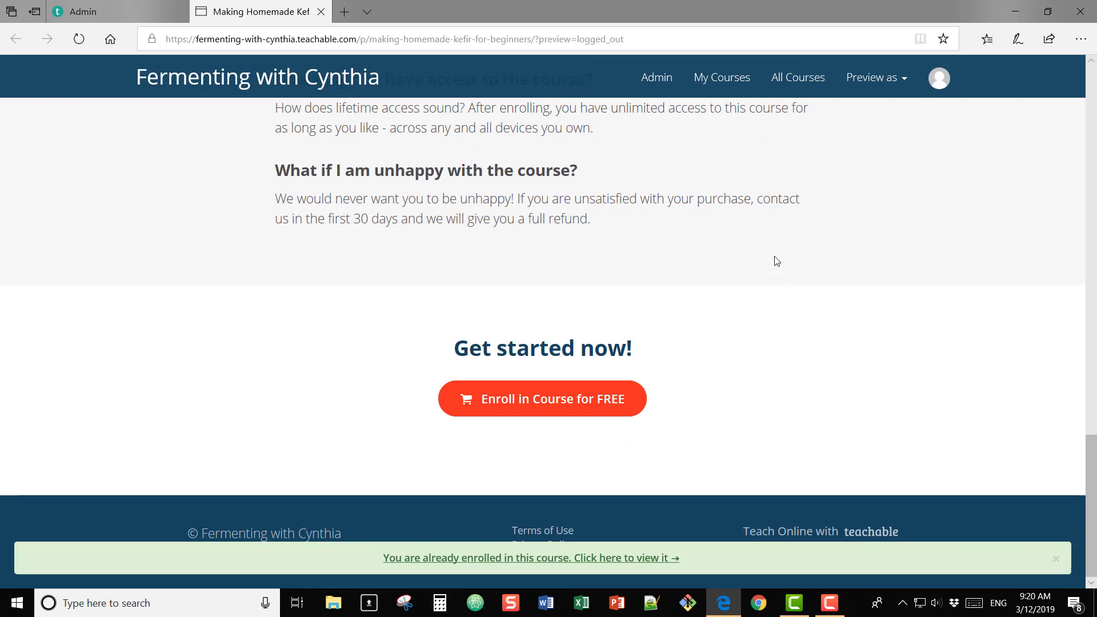
left_click(321, 12)
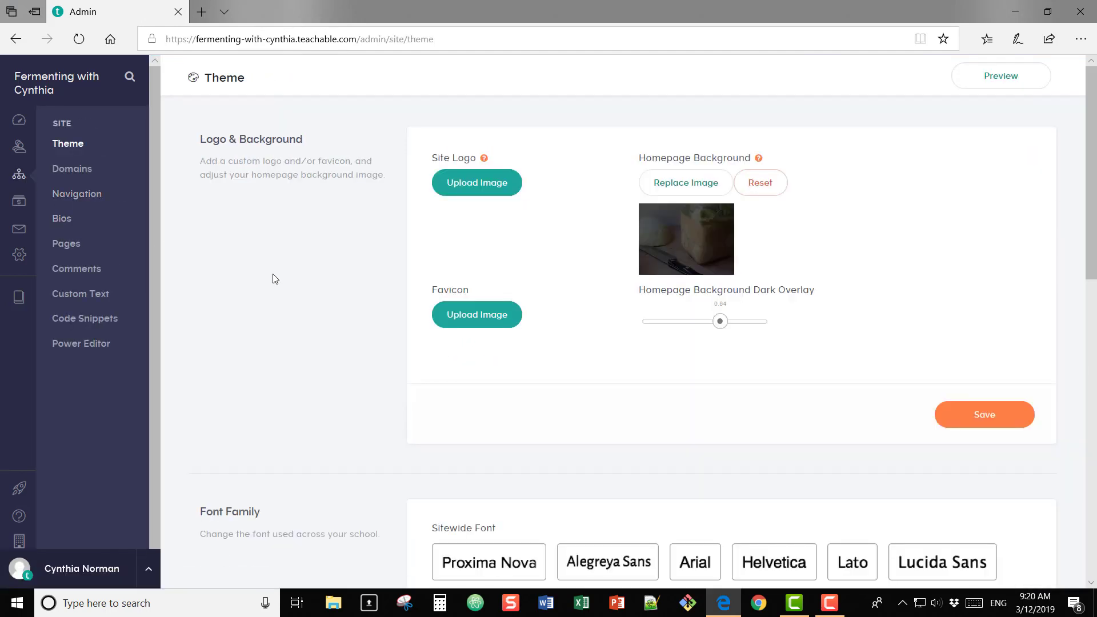
Step: Set the logged-out homepage to the Making Homemade Kefir for Beginners sales page in the site navigation settings and save
left_click(82, 202)
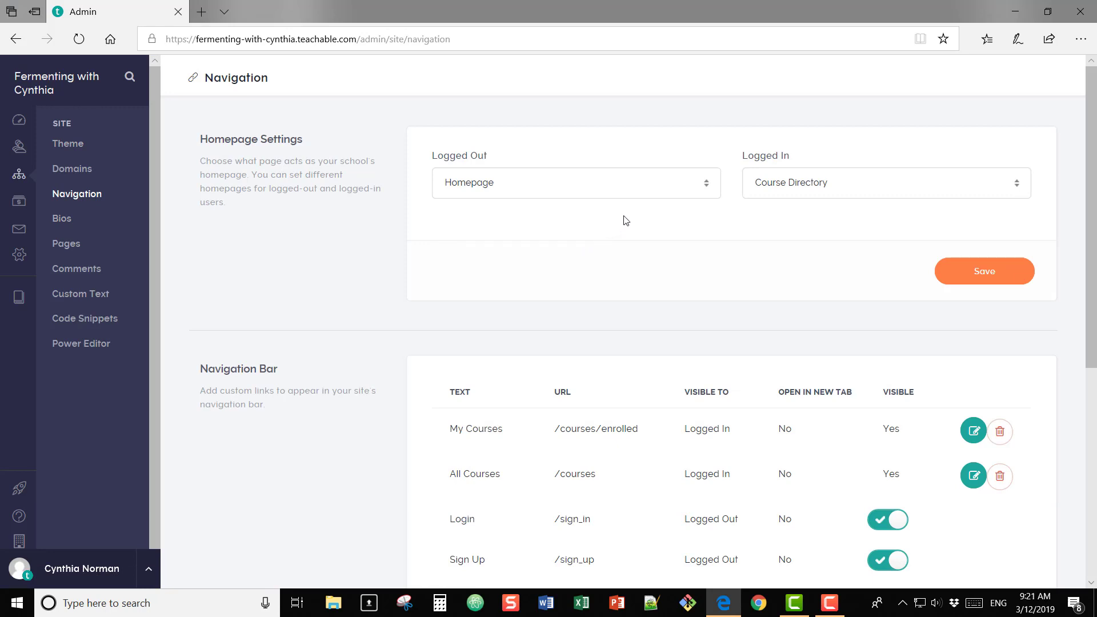
left_click(642, 196)
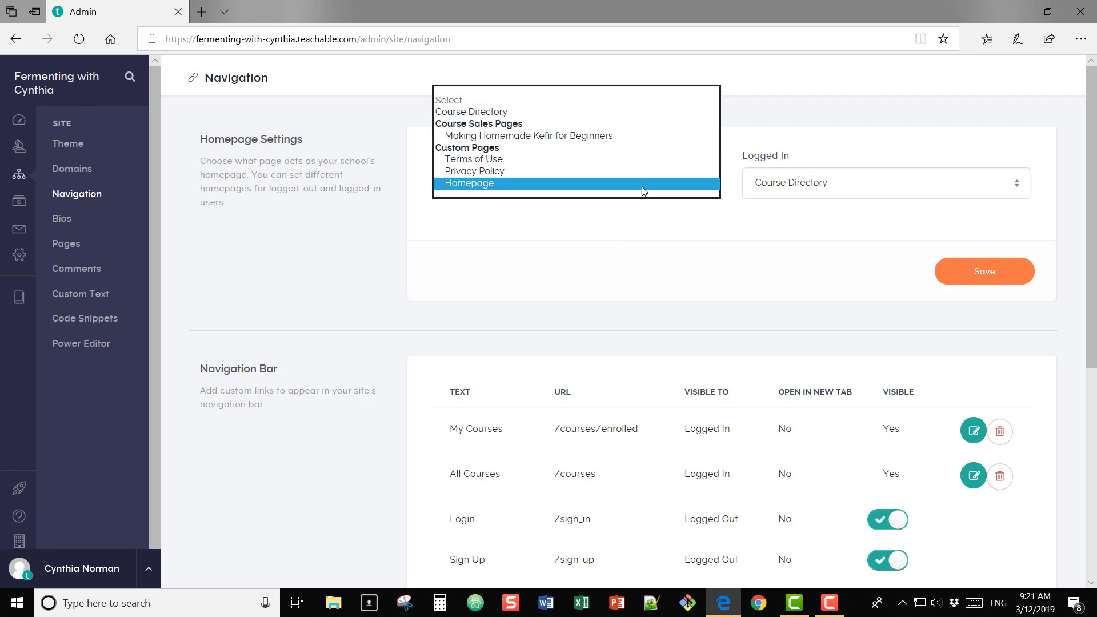
left_click(642, 136)
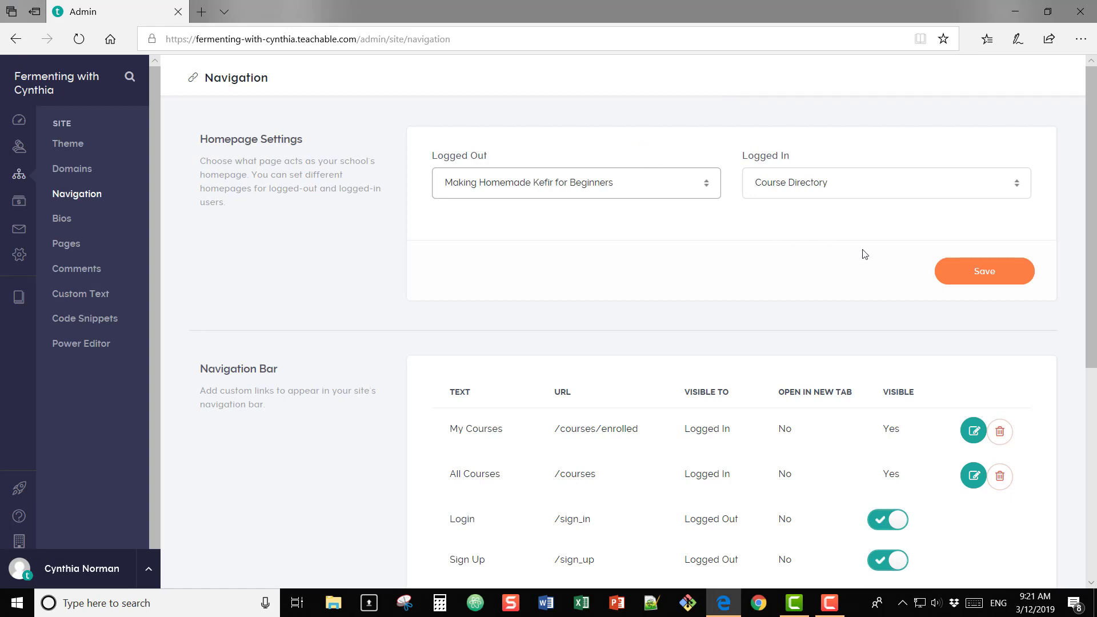
left_click(969, 274)
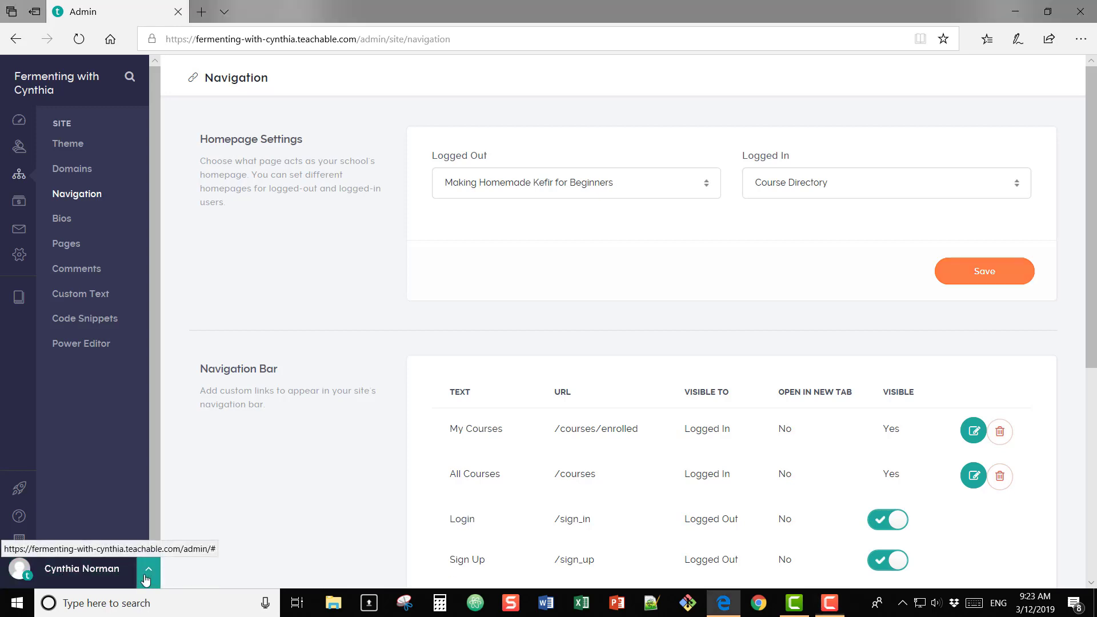
Step: Log out of the school's admin account
left_click(86, 569)
left_click(17, 533)
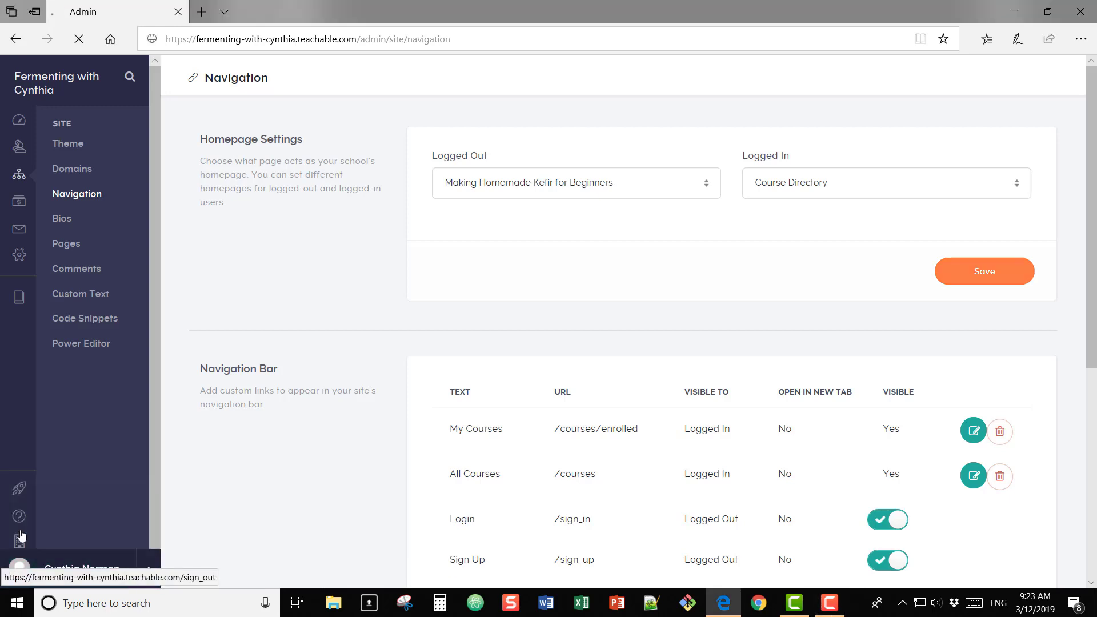